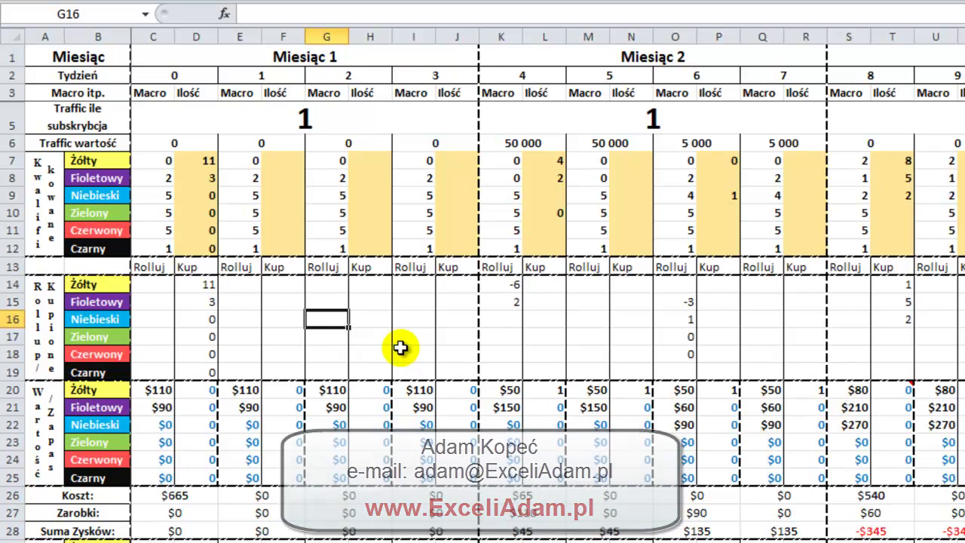
- Make row 16 (Niebieski) much taller and shrink row 14 to a thin 8,25 strip
key(F4)
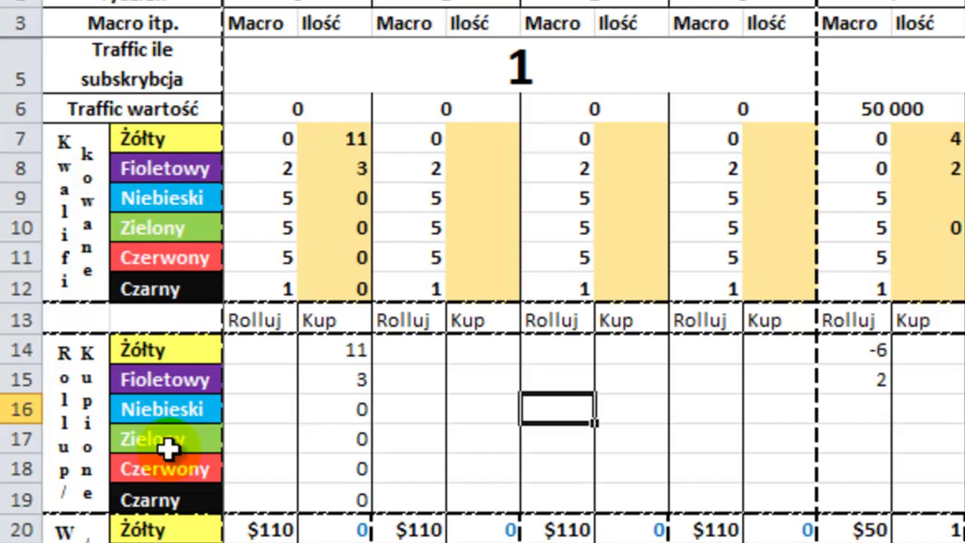
drag(26, 423, 47, 403)
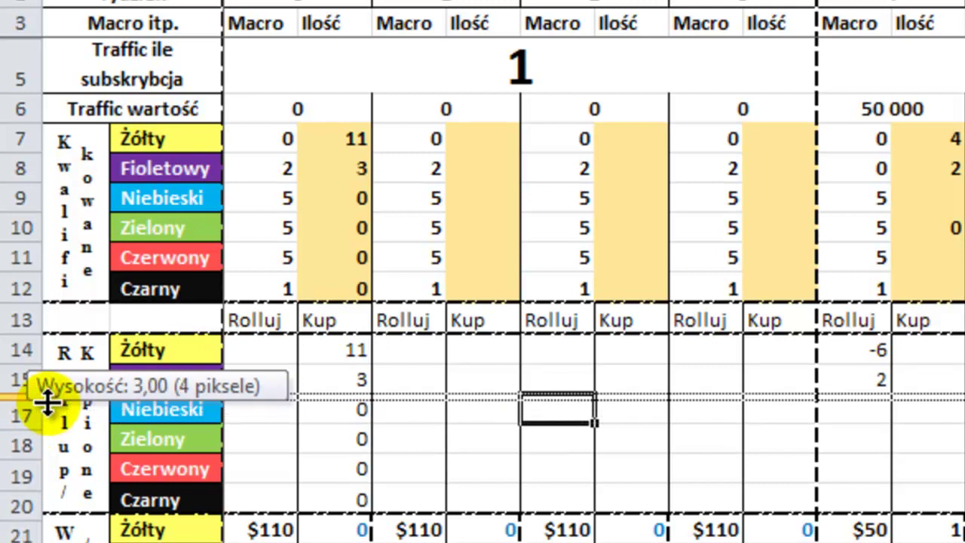
mouse_move(47, 403)
mouse_down()
mouse_move(24, 398)
mouse_move(24, 422)
mouse_up()
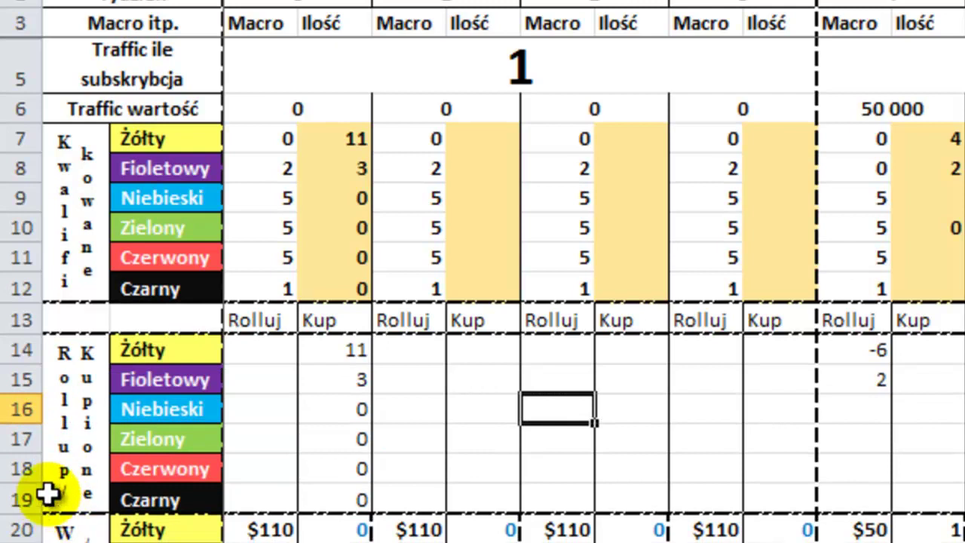
drag(33, 426, 34, 476)
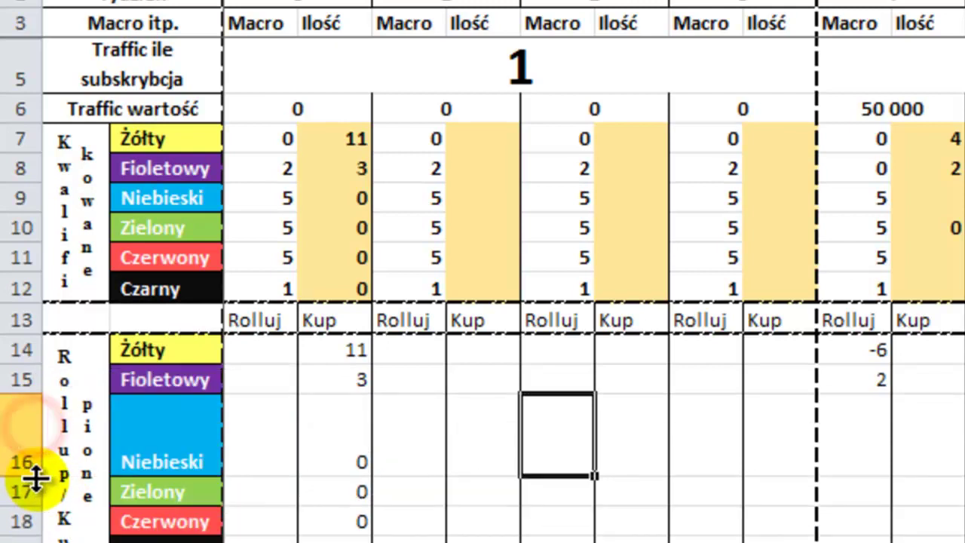
drag(31, 368, 39, 353)
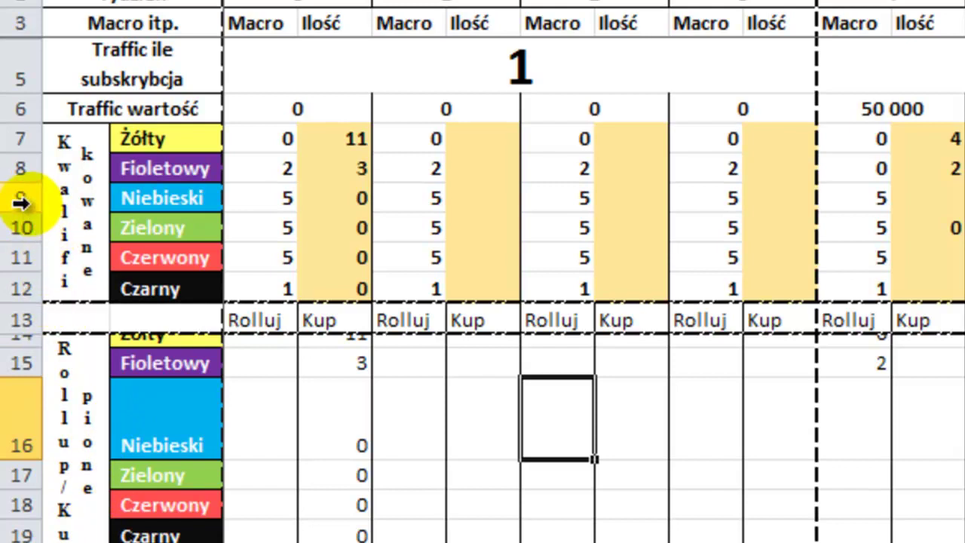
- Confirm row height 15 on row 9, then repeat that height on rows 14 and 16
right_click(21, 201)
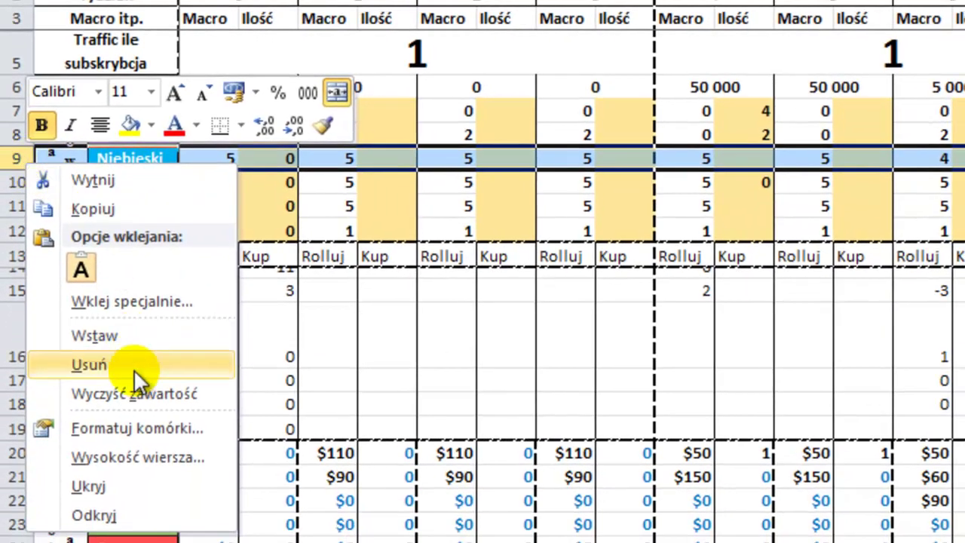
click(172, 452)
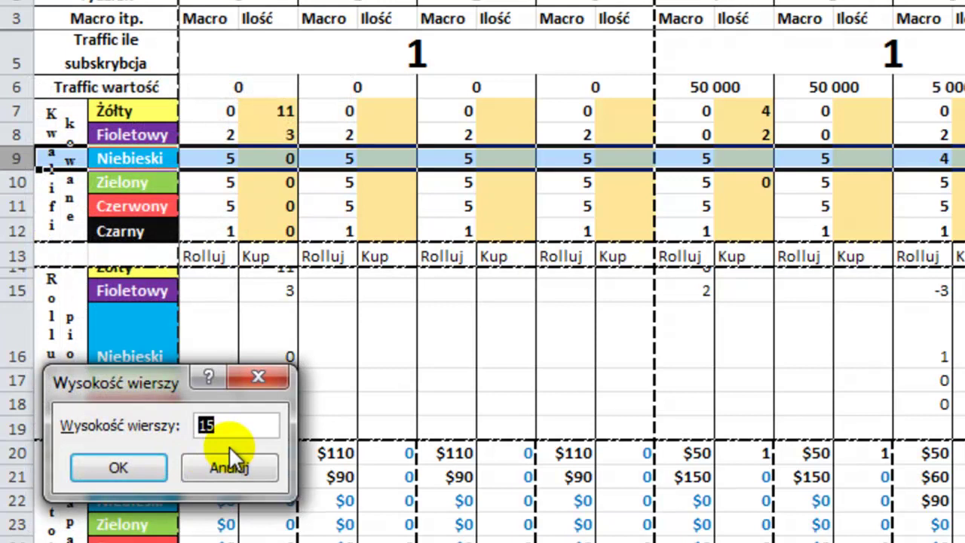
key(Return)
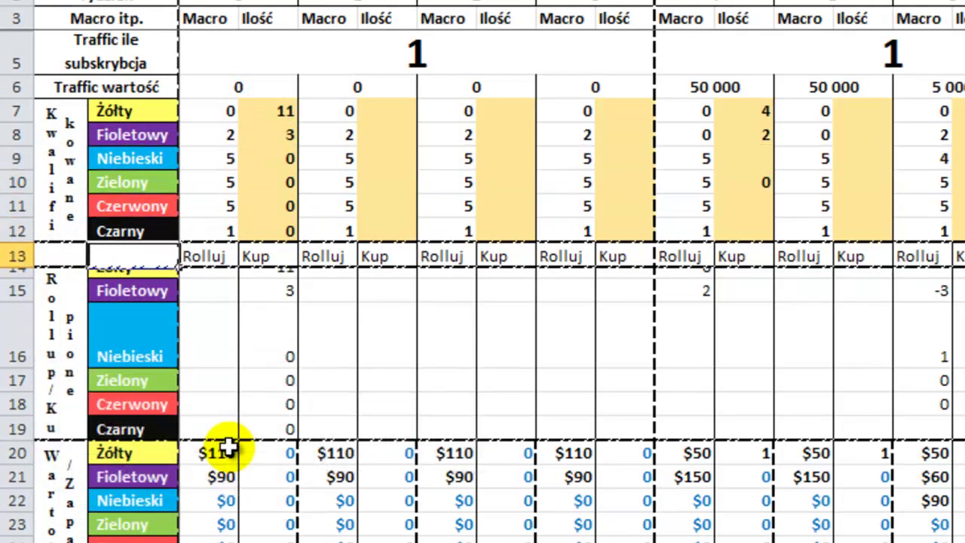
key(Down)
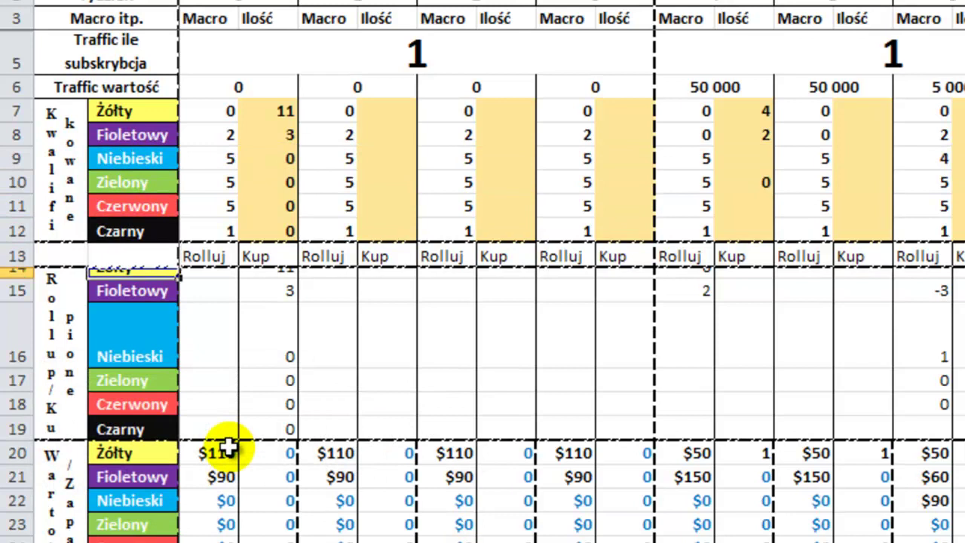
key(Down)
key(Down)
key(Up)
key(Up)
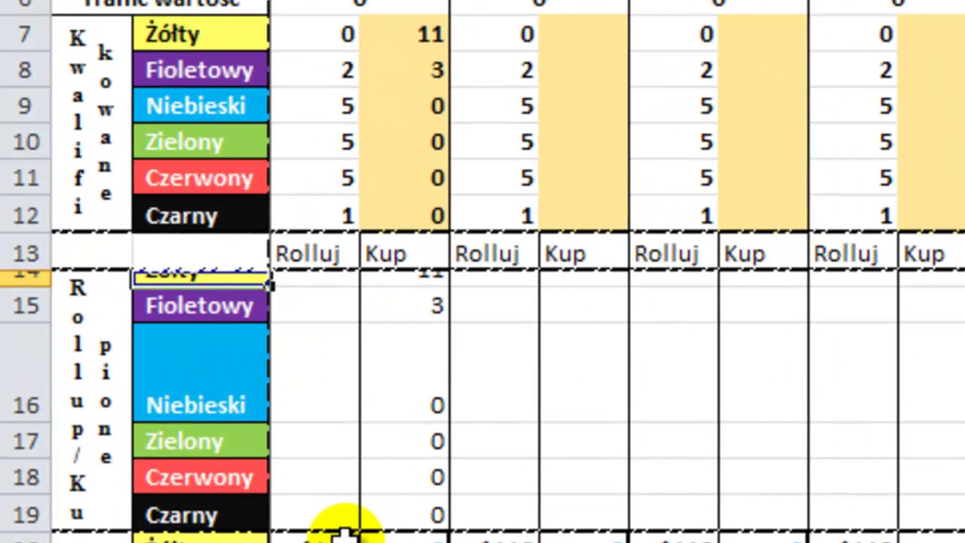
key(F4)
key(Down)
key(Down)
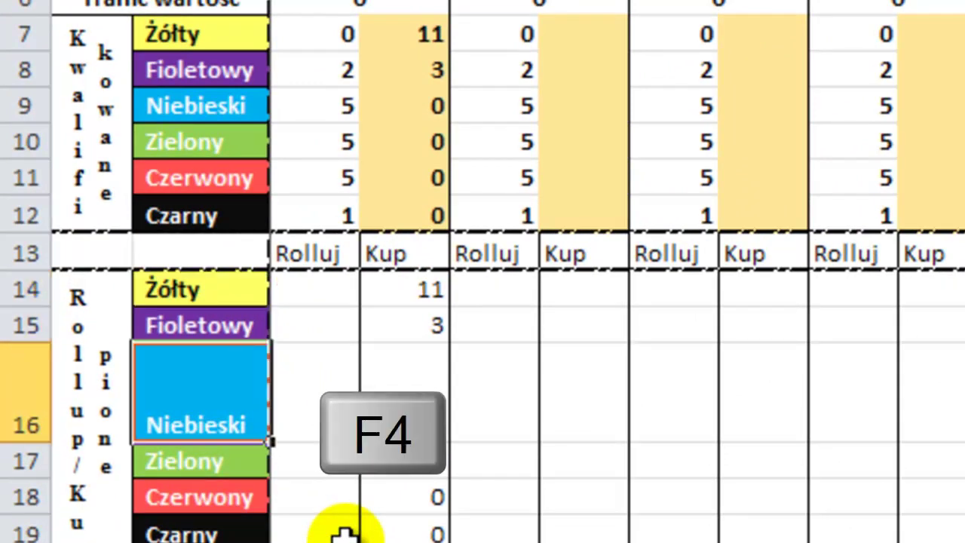
key(F4)
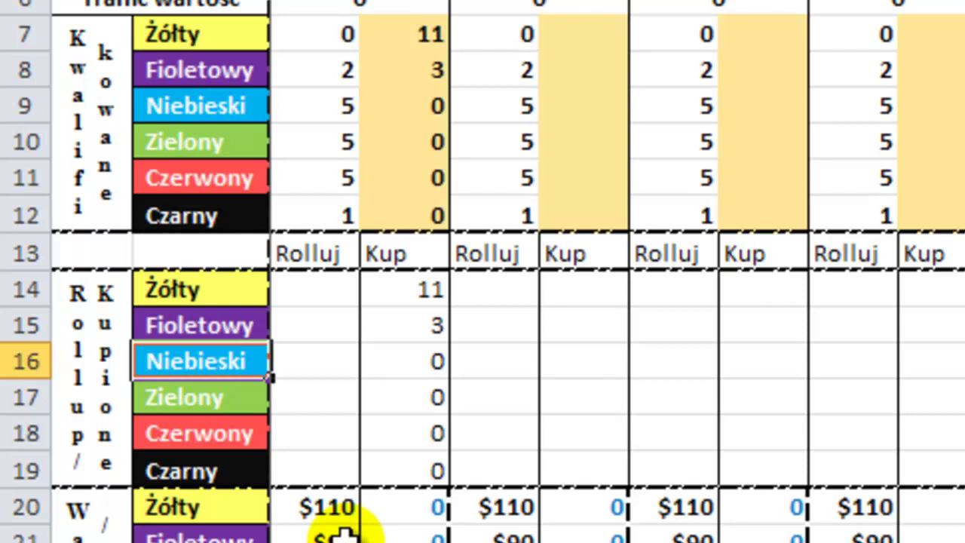
- Drag the borders of columns E and G to adjust their widths
drag(27, 379, 26, 379)
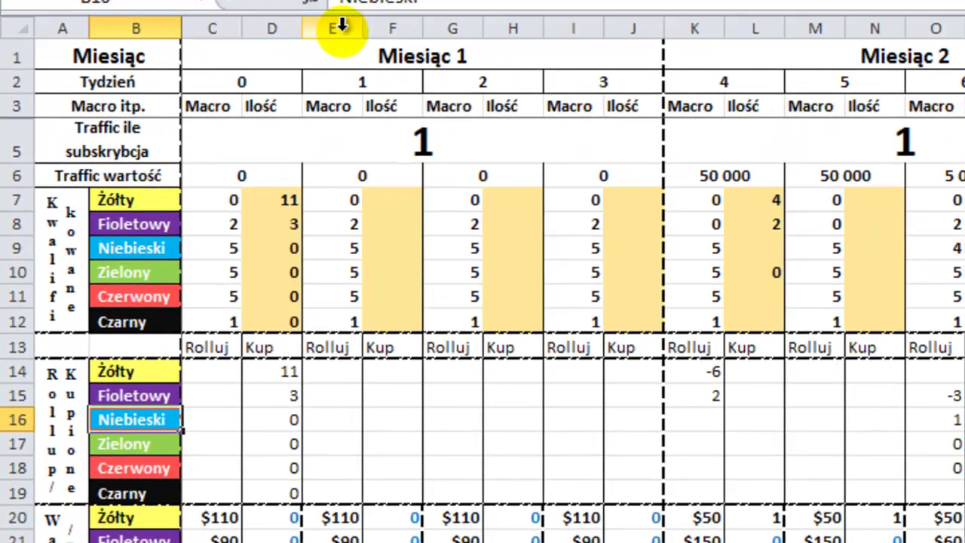
click(331, 50)
drag(346, 52, 404, 52)
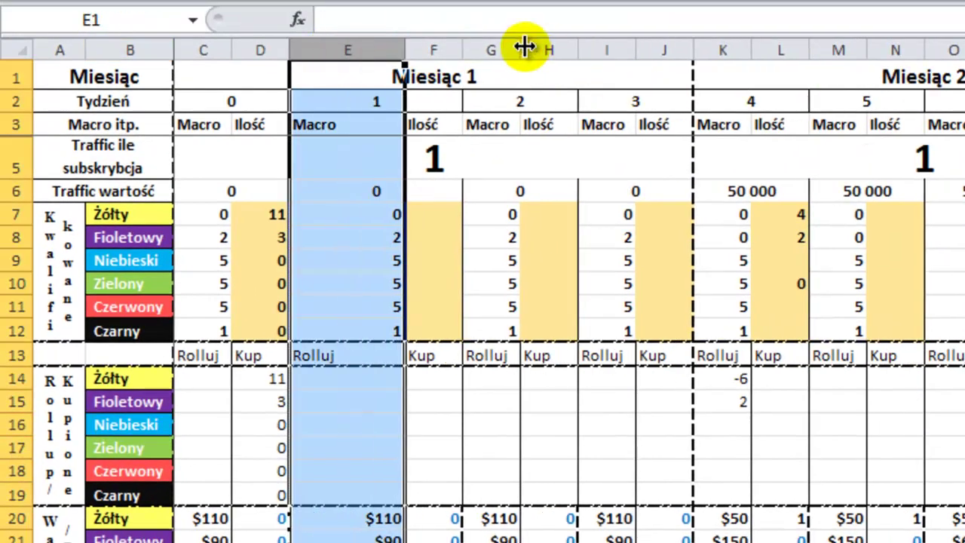
drag(524, 48, 481, 53)
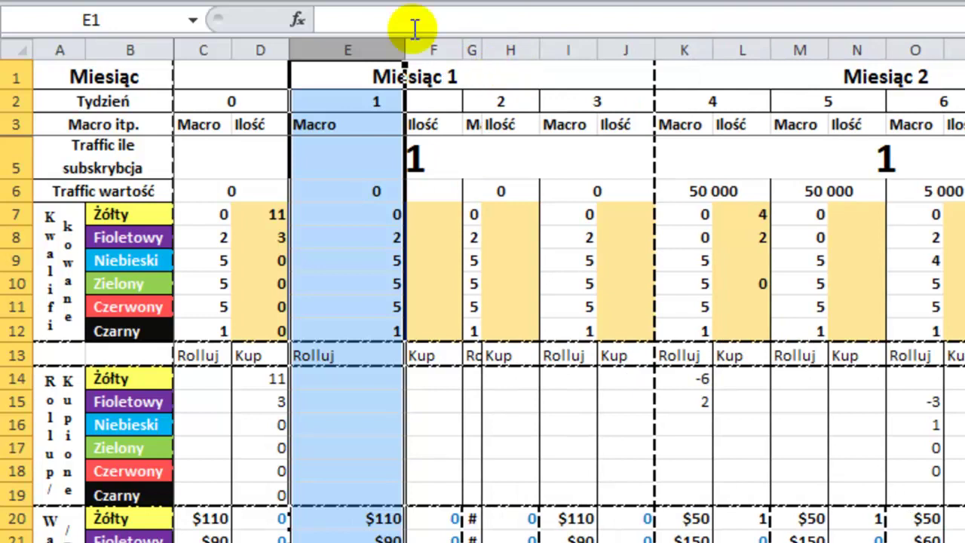
- Confirm column I's 6,43 width and repeat it on columns G and E
click(565, 44)
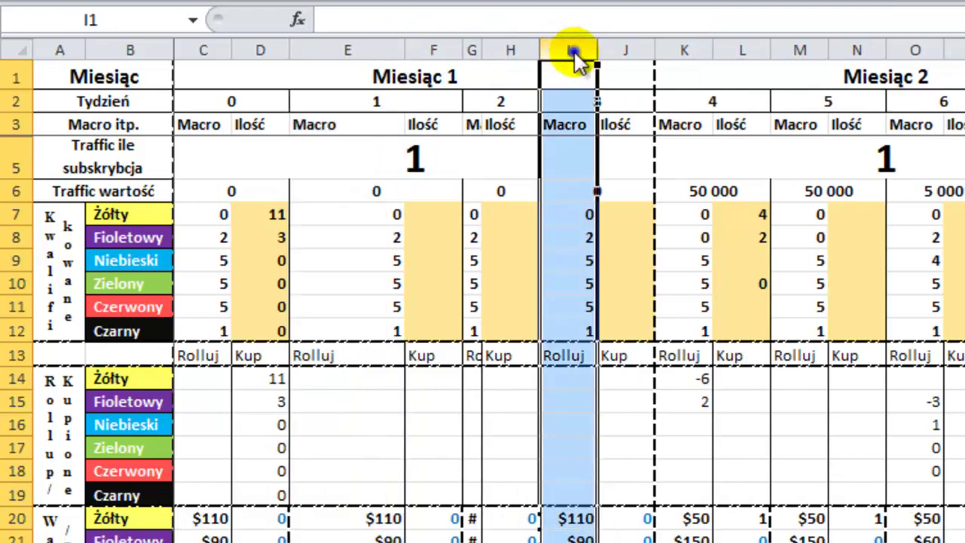
right_click(570, 41)
click(646, 337)
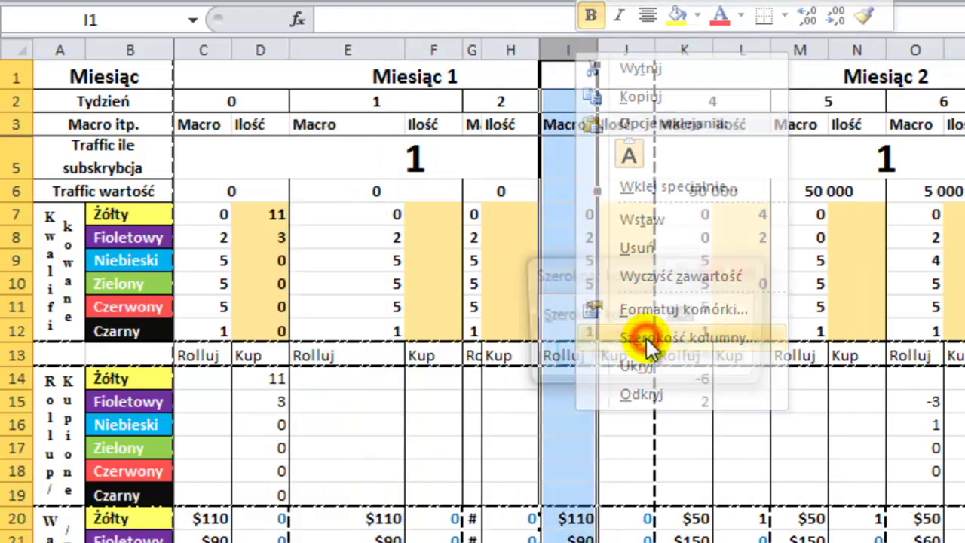
text(6,43)
key(Return)
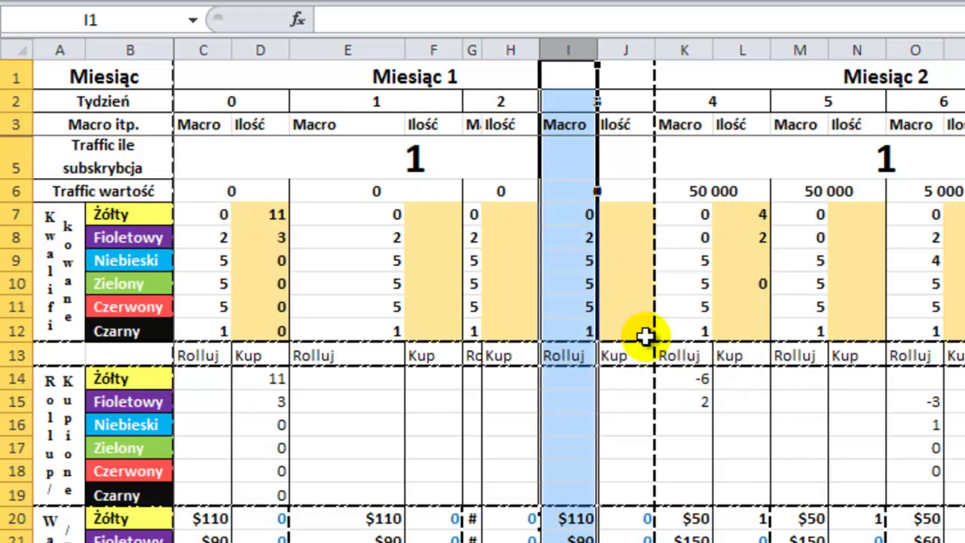
click(474, 51)
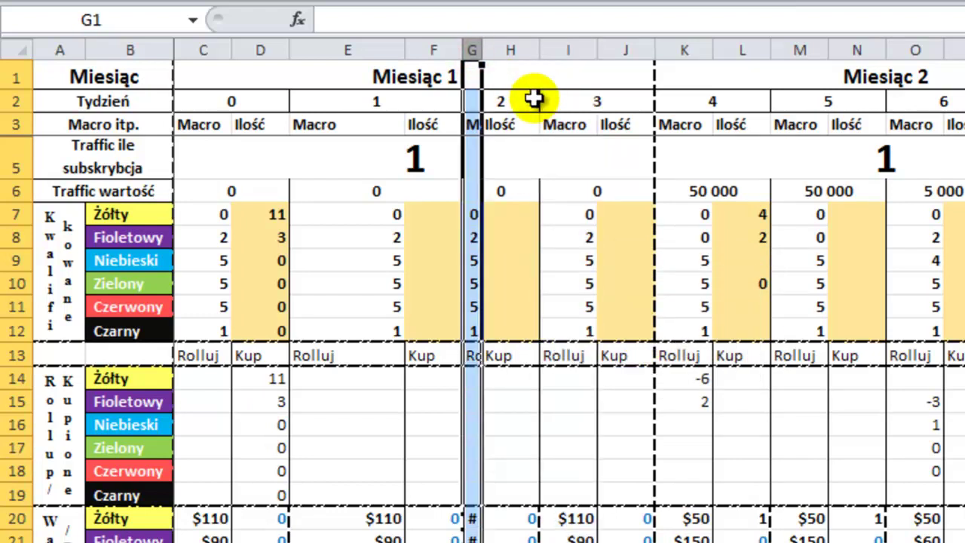
key(F4)
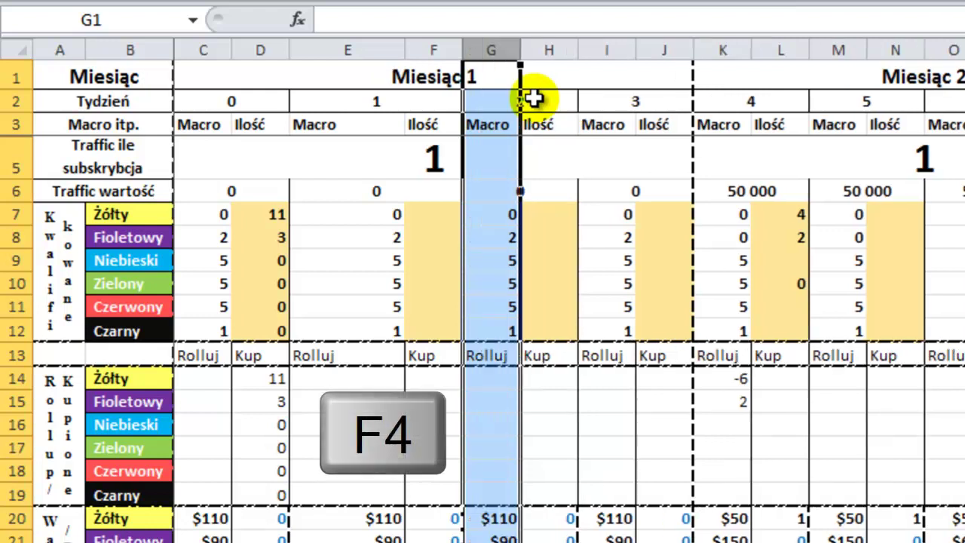
key(Left)
key(Left)
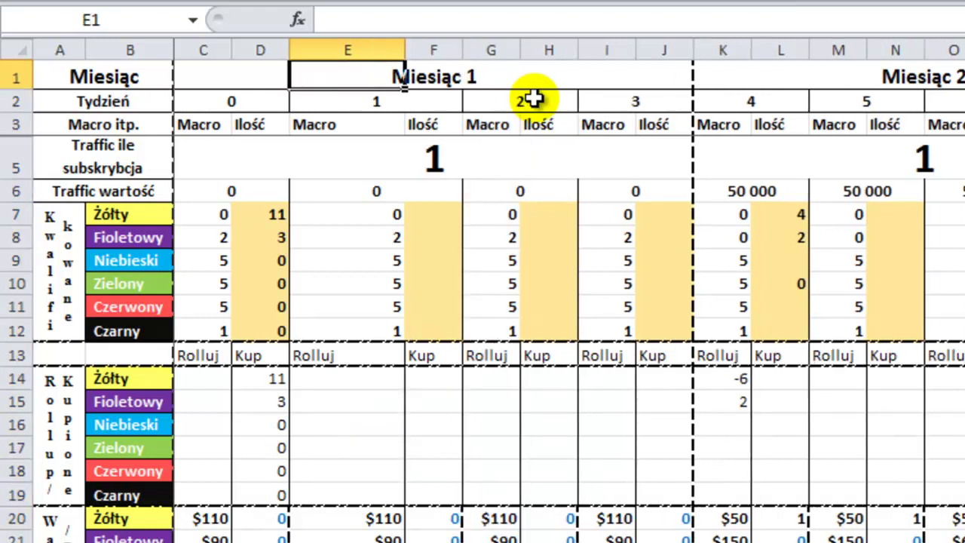
key(F4)
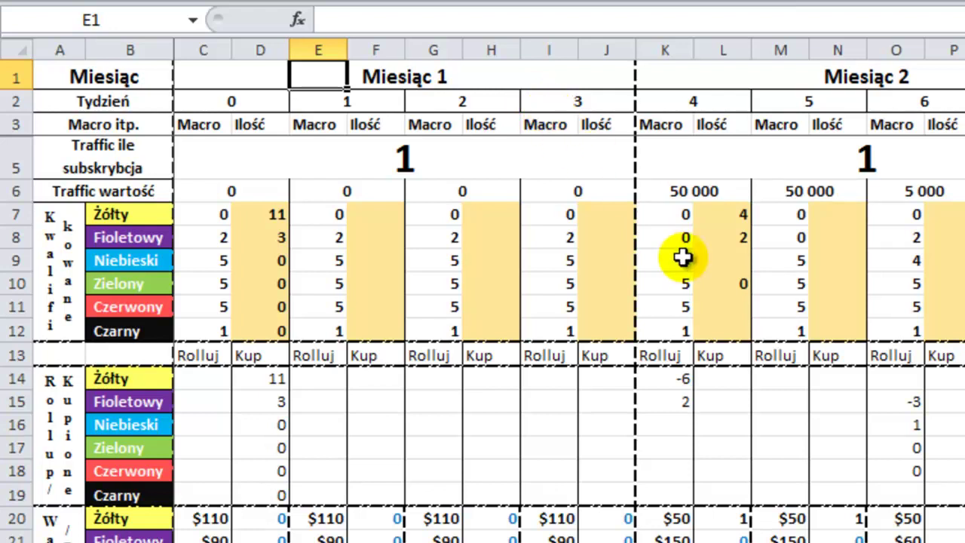
- Select the Miesiąc 1 Traffic wartość range C6:J6
click(202, 193)
drag(202, 193, 571, 191)
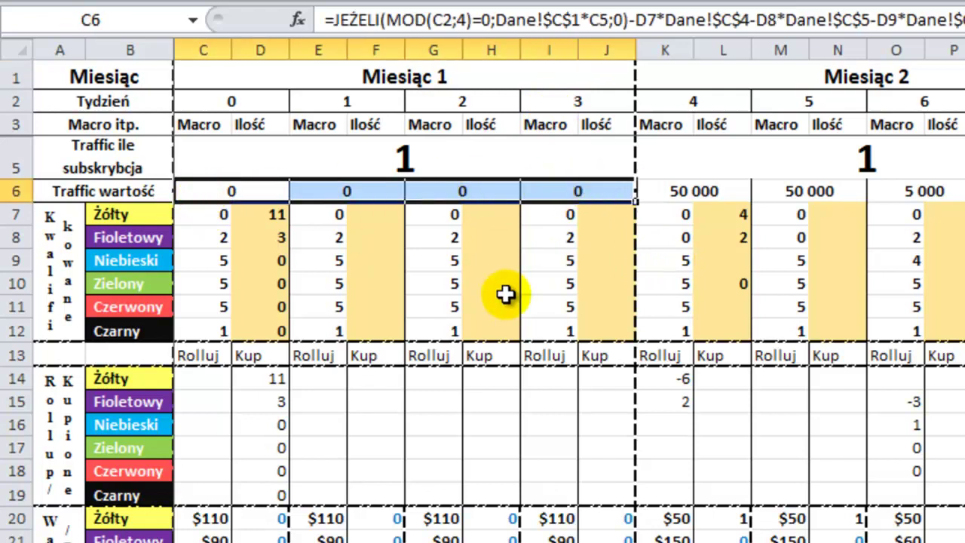
click(454, 300)
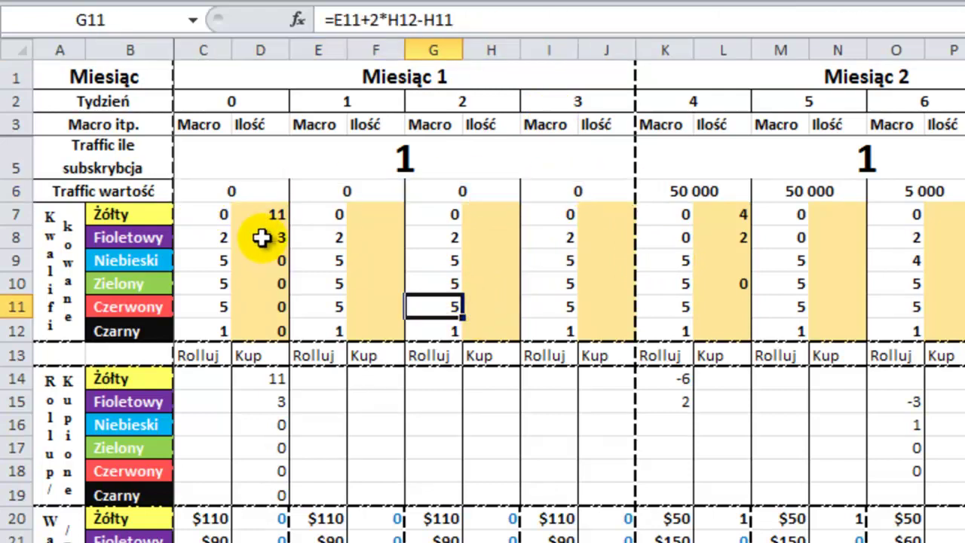
drag(193, 183, 548, 190)
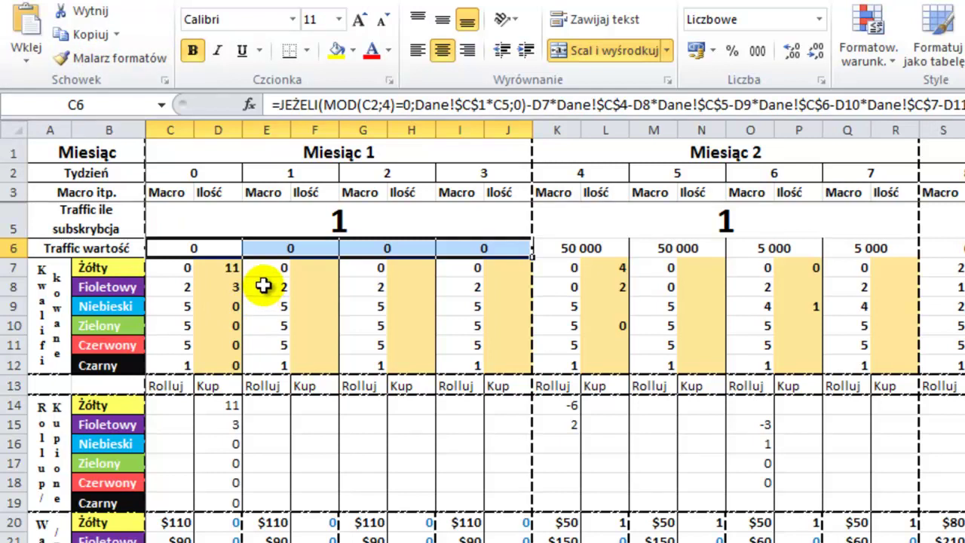
- Border C6:J6 with double left/right edges, dashed week dividers, and dotted top and bottom
key(ctrl+1)
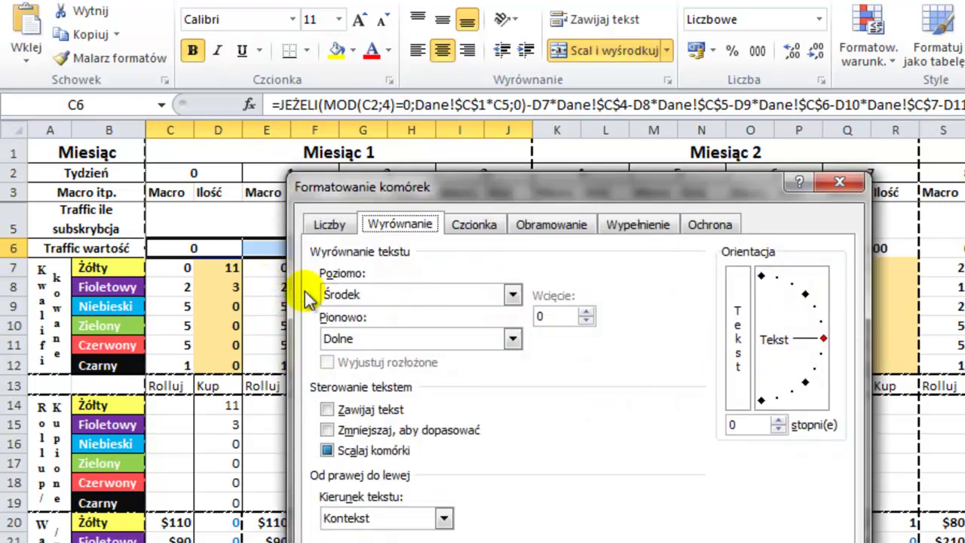
click(573, 225)
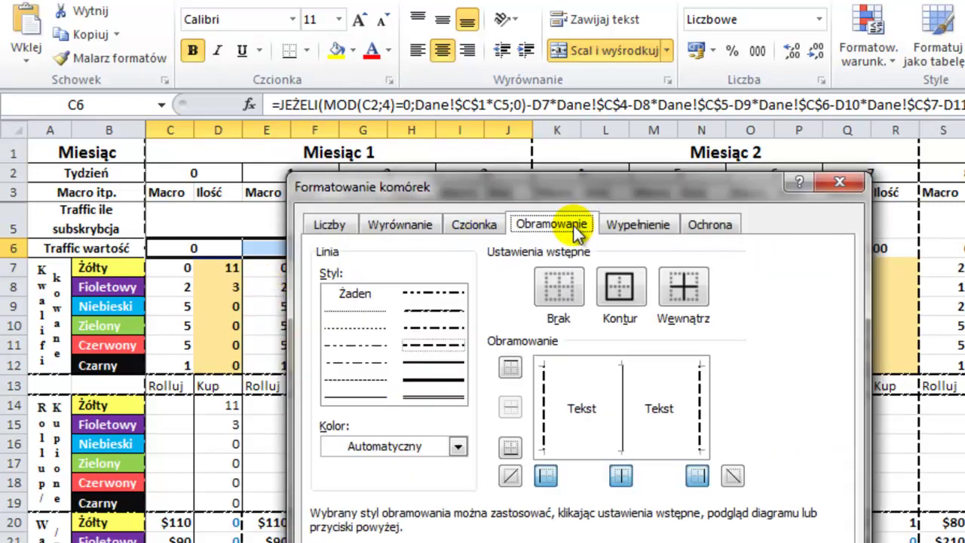
click(440, 394)
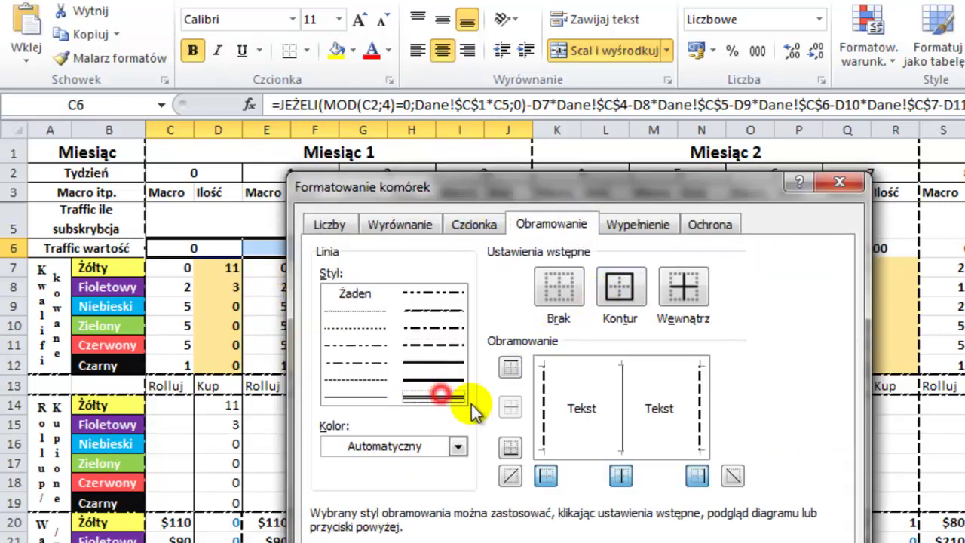
click(545, 395)
click(544, 392)
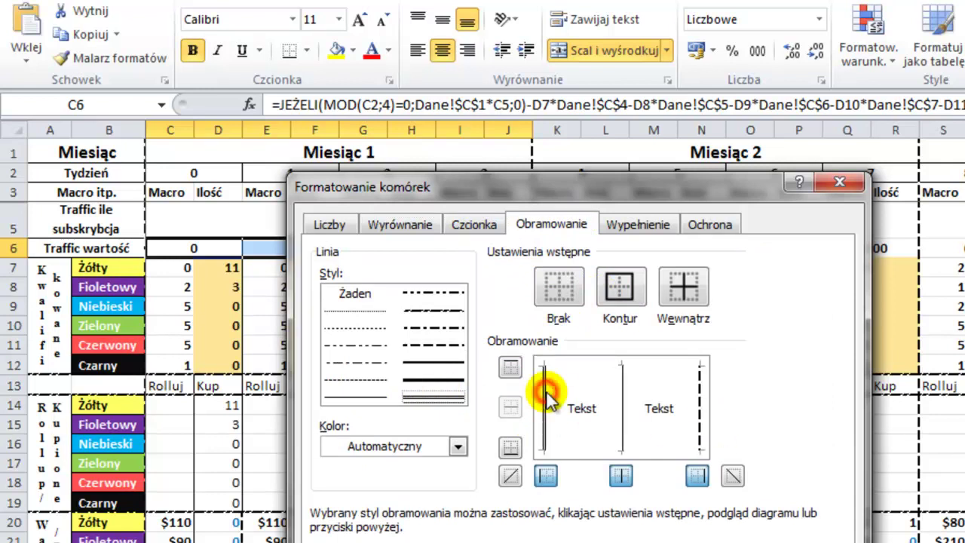
click(700, 411)
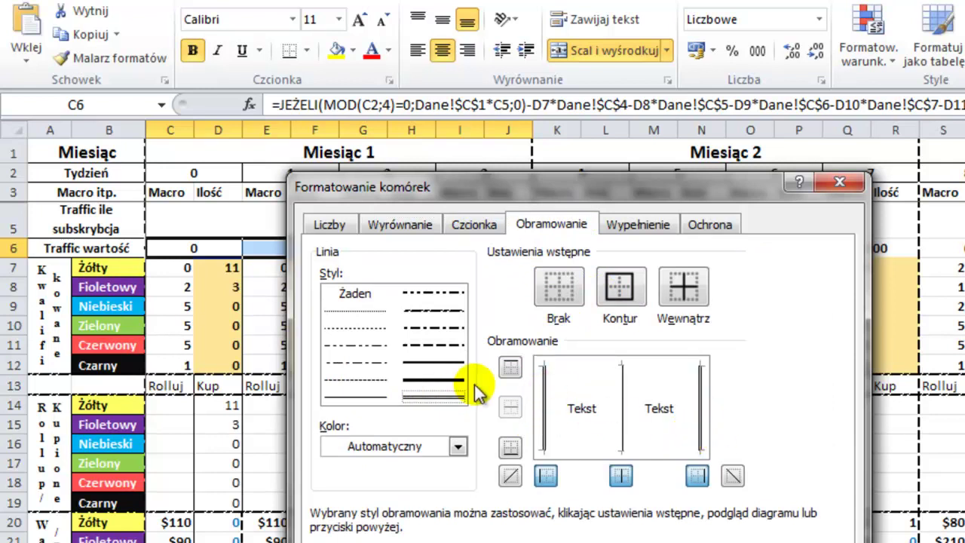
click(416, 345)
click(619, 408)
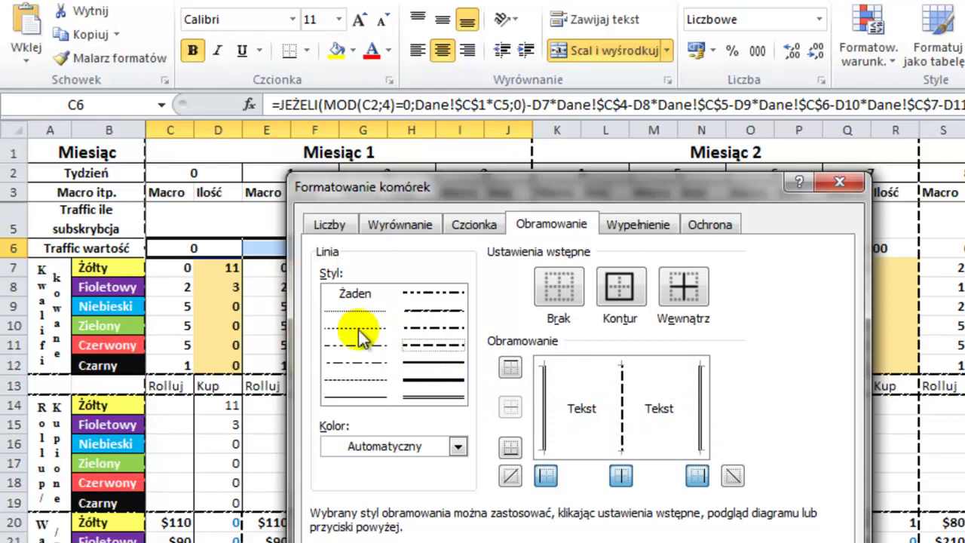
click(354, 310)
click(567, 365)
click(584, 453)
key(Return)
click(431, 341)
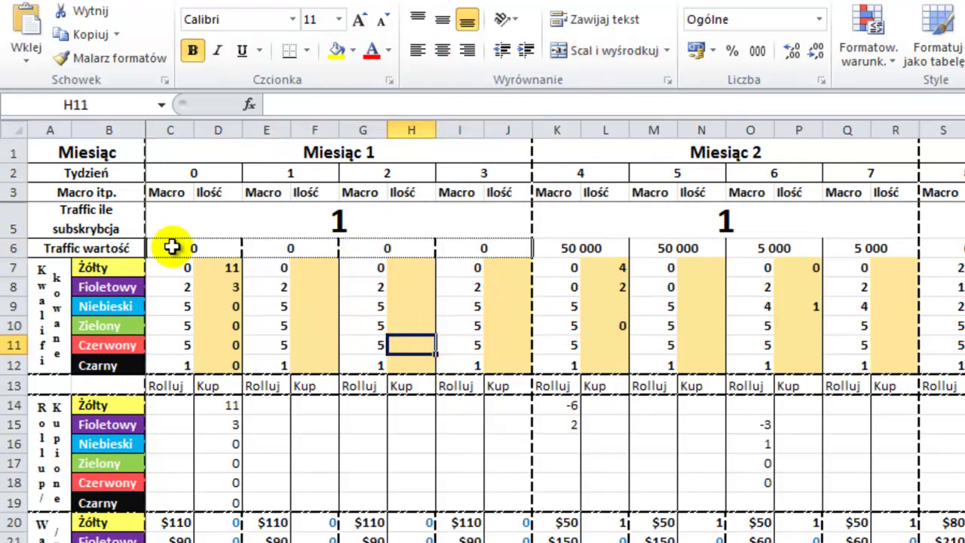
- Repeat the Month 1 border pattern on Month 2 (K6:R6) and Month 3 (S6:Z6)
drag(172, 247, 471, 248)
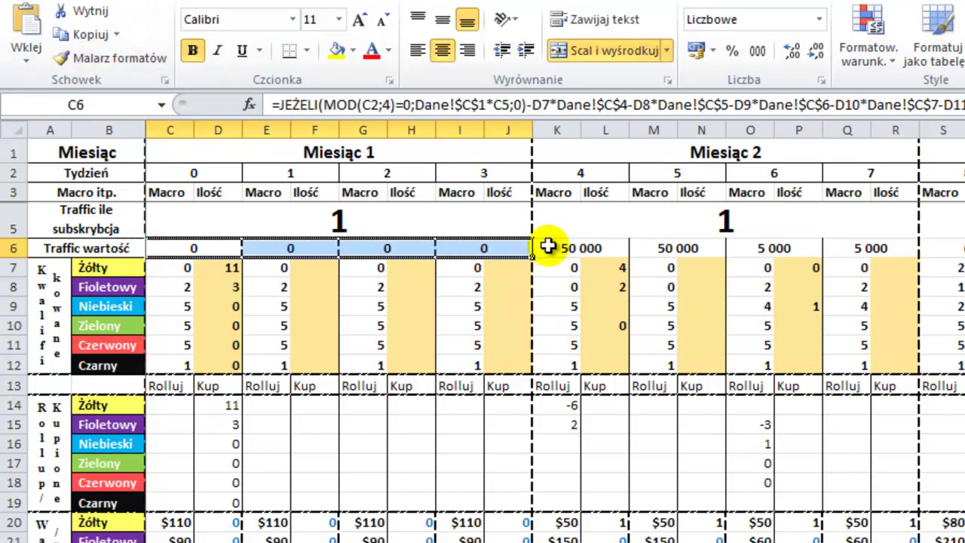
drag(547, 246, 846, 245)
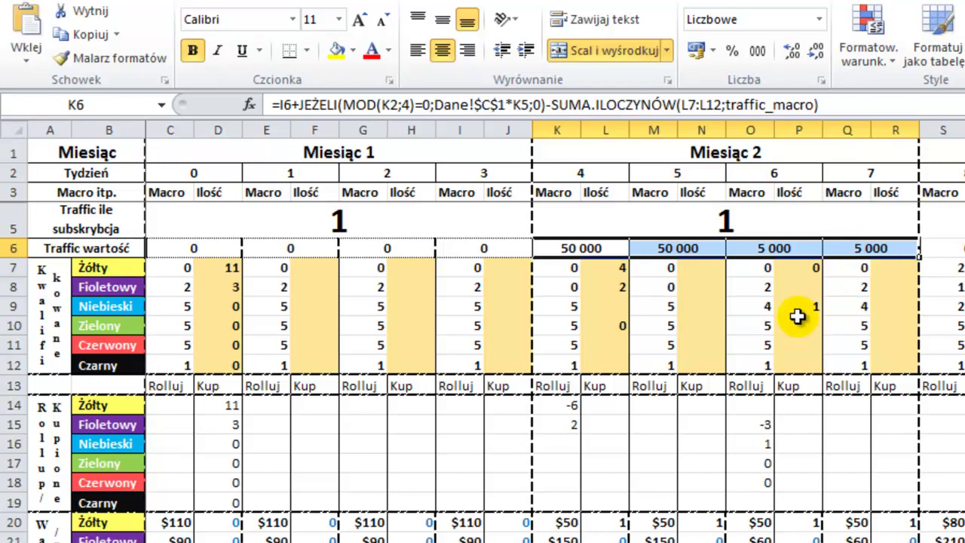
key(F4)
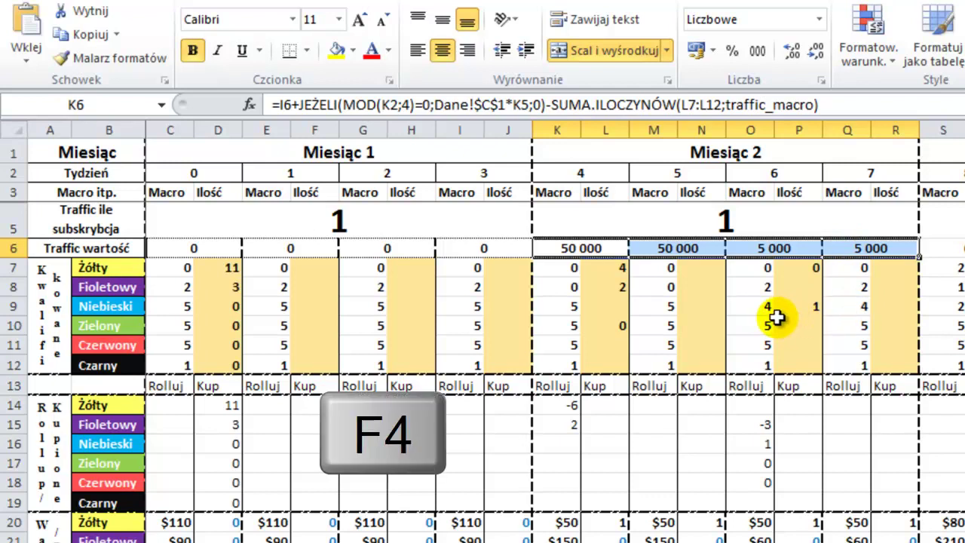
click(702, 287)
click(587, 292)
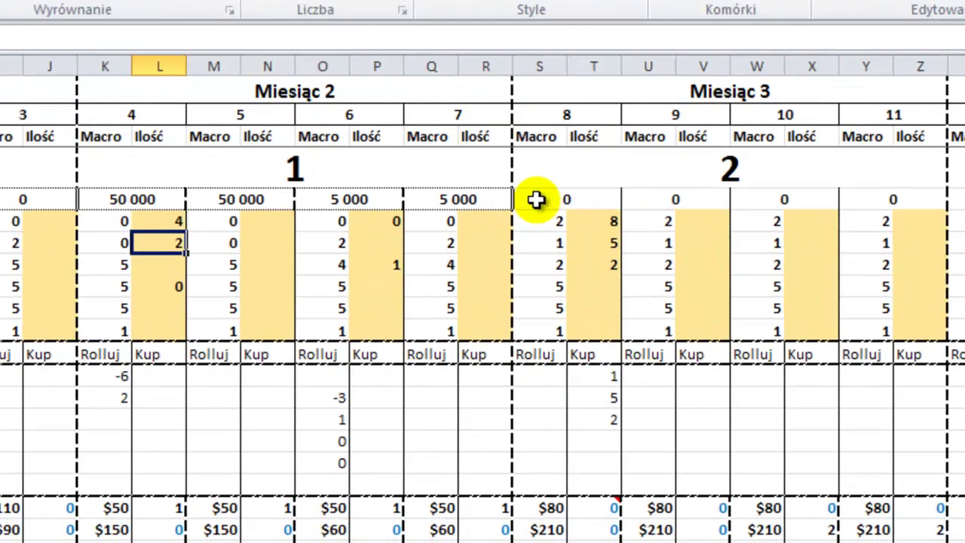
drag(538, 201, 725, 188)
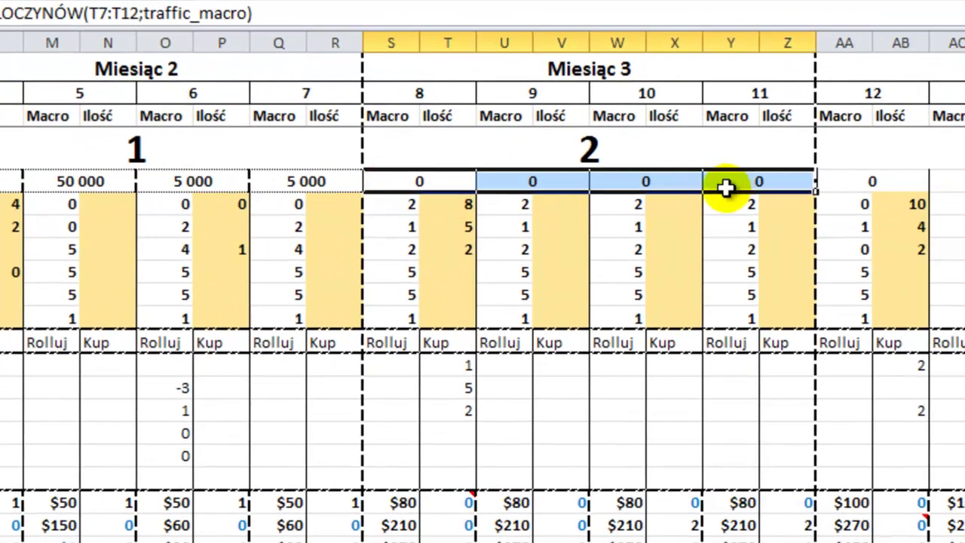
key(ctrl+c)
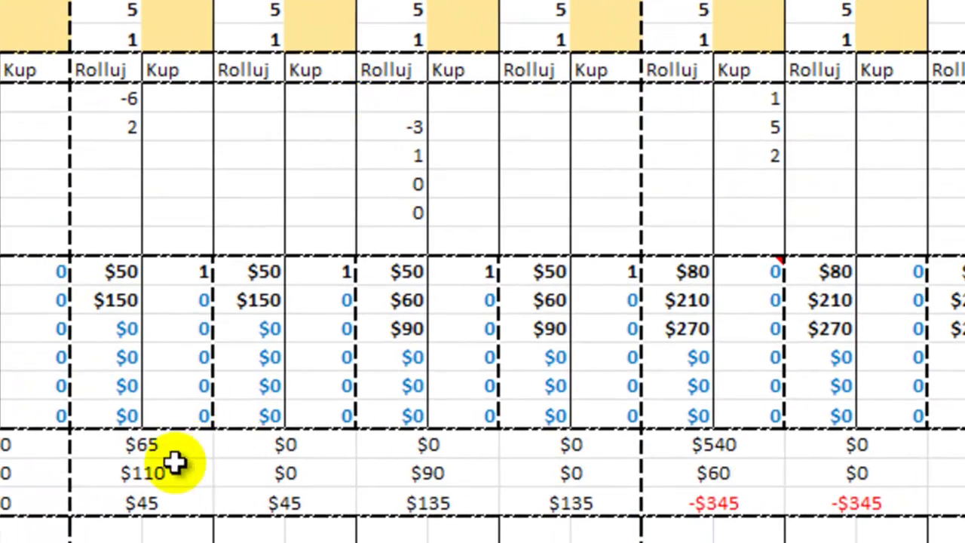
click(103, 444)
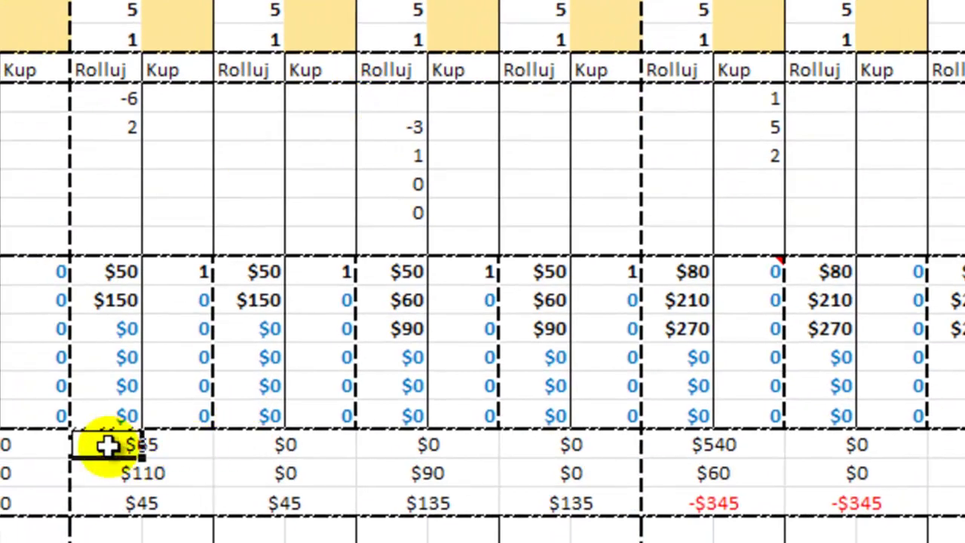
click(175, 468)
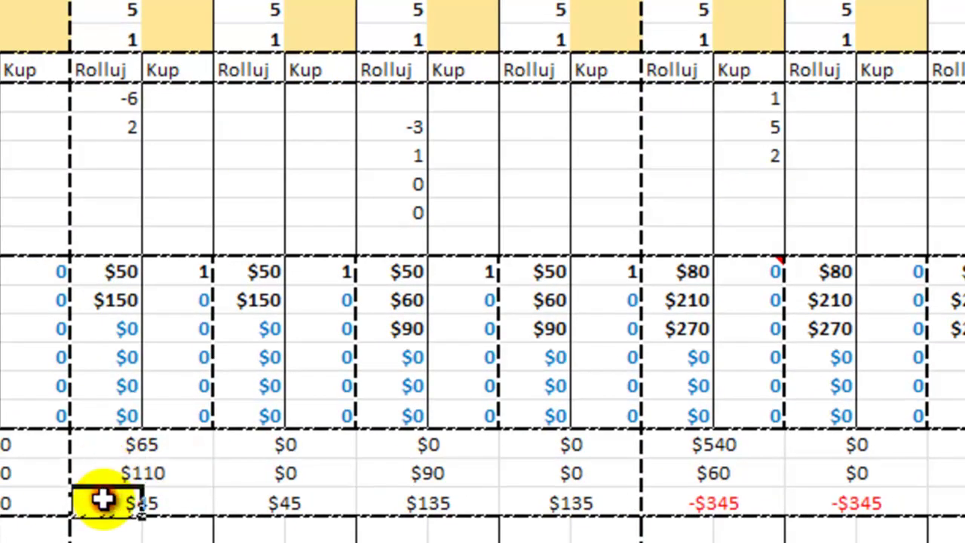
click(189, 500)
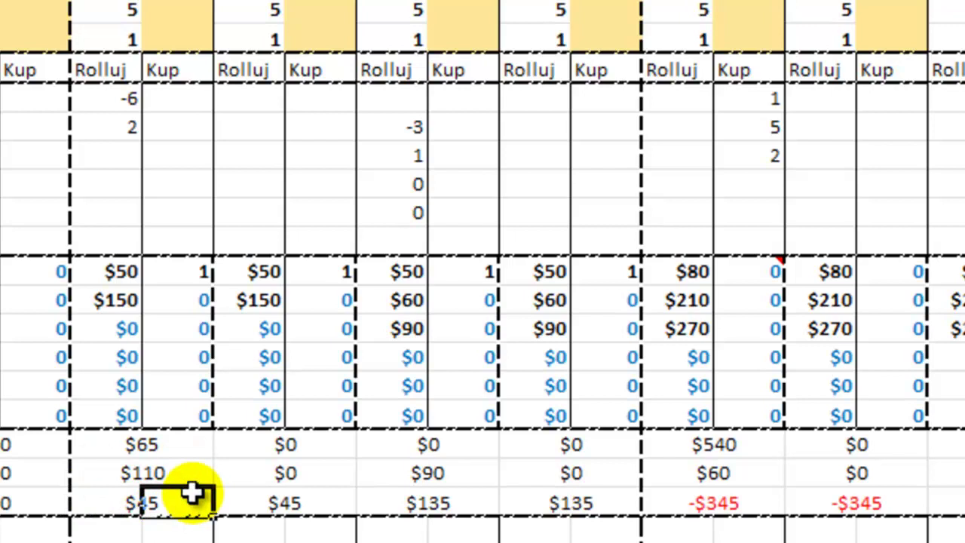
click(241, 443)
click(314, 471)
click(259, 477)
click(254, 502)
click(307, 502)
click(370, 444)
click(471, 445)
click(449, 473)
click(385, 475)
click(383, 501)
click(461, 503)
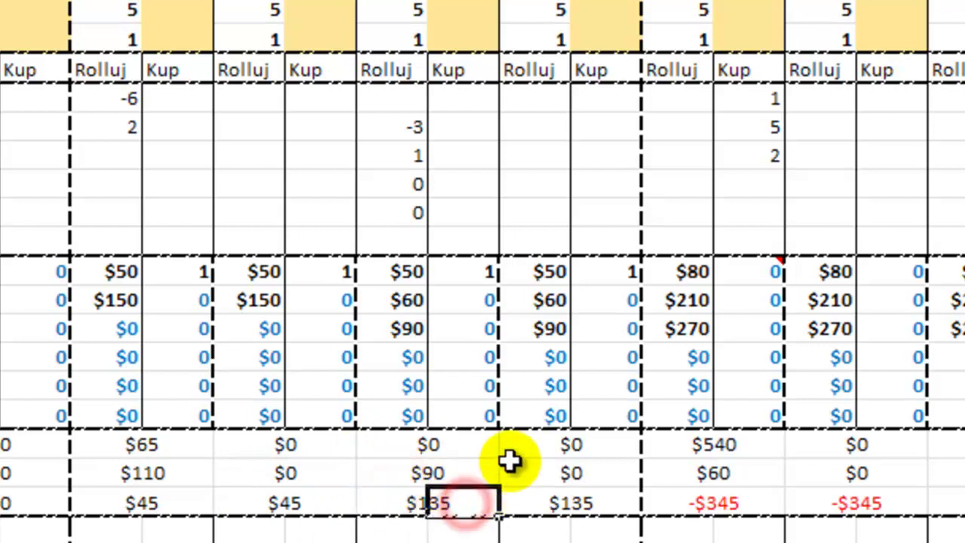
click(517, 448)
click(609, 467)
click(532, 475)
click(534, 502)
click(578, 502)
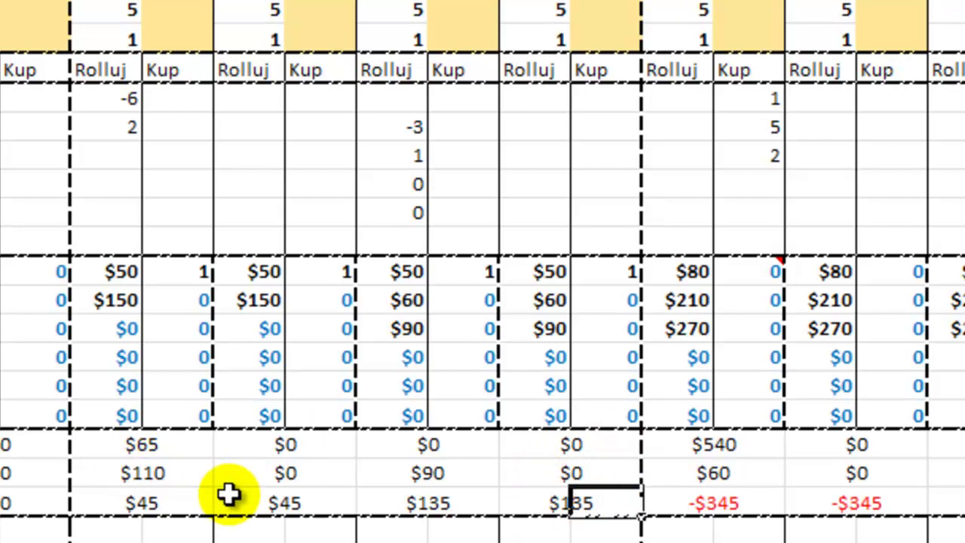
drag(108, 447, 567, 447)
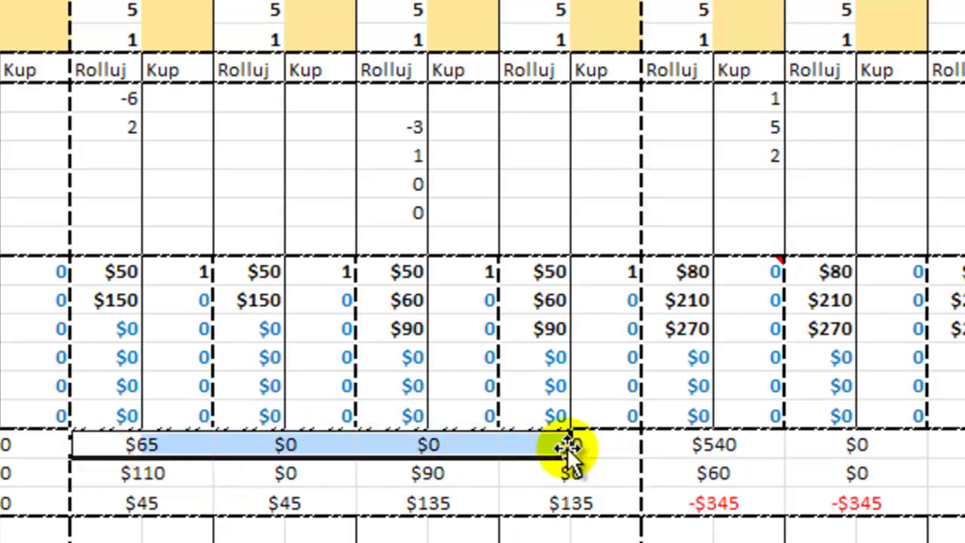
key(ctrl+1)
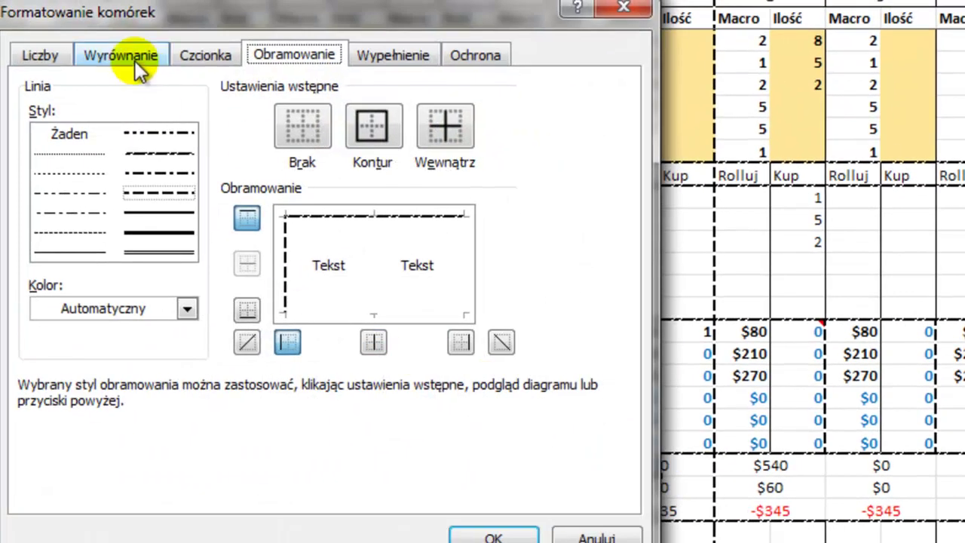
click(121, 55)
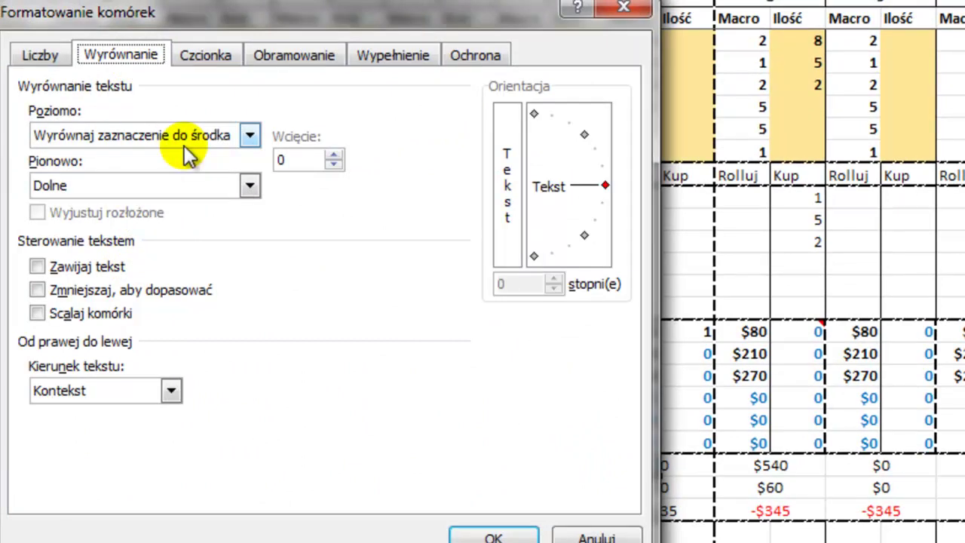
key(Return)
click(377, 506)
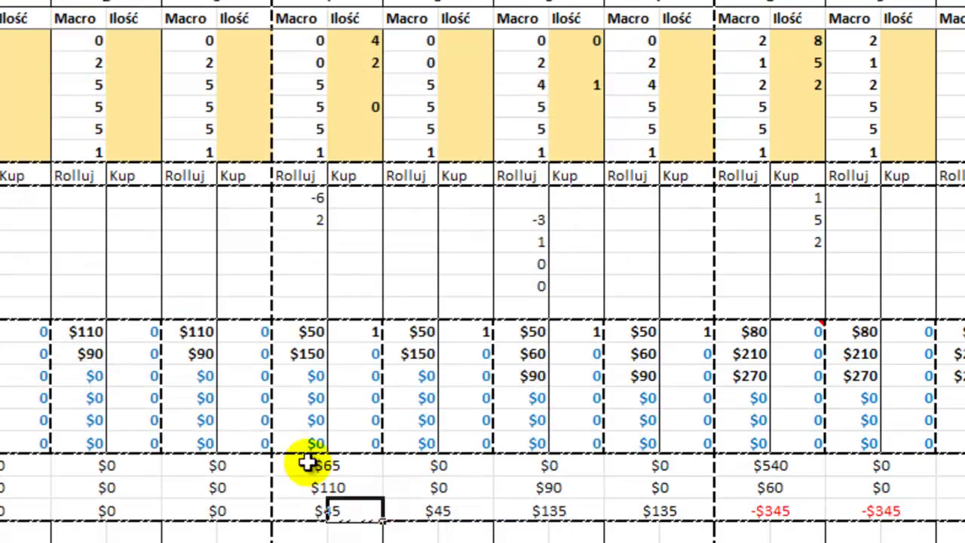
drag(310, 463, 344, 500)
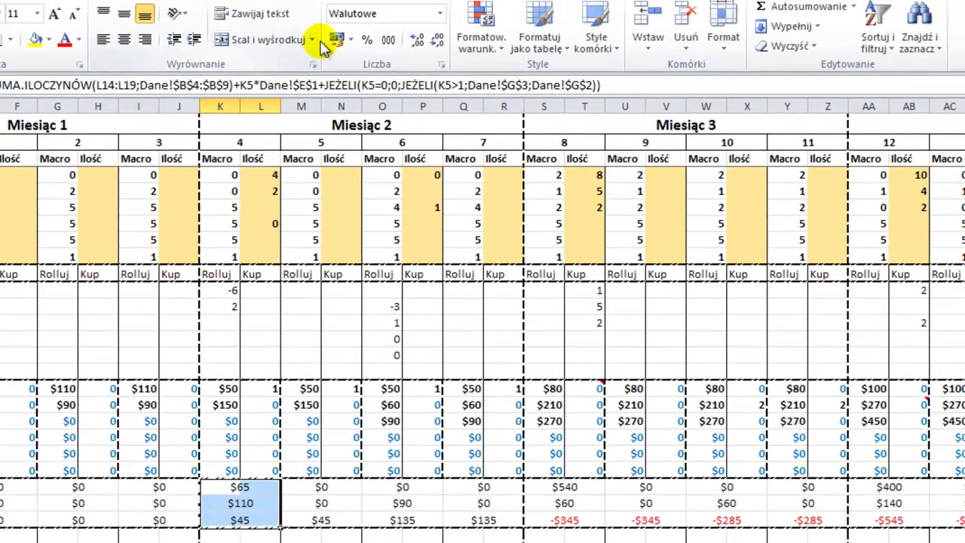
- Merge each week 4 summary row across its two columns with Scal wszystkie
click(312, 39)
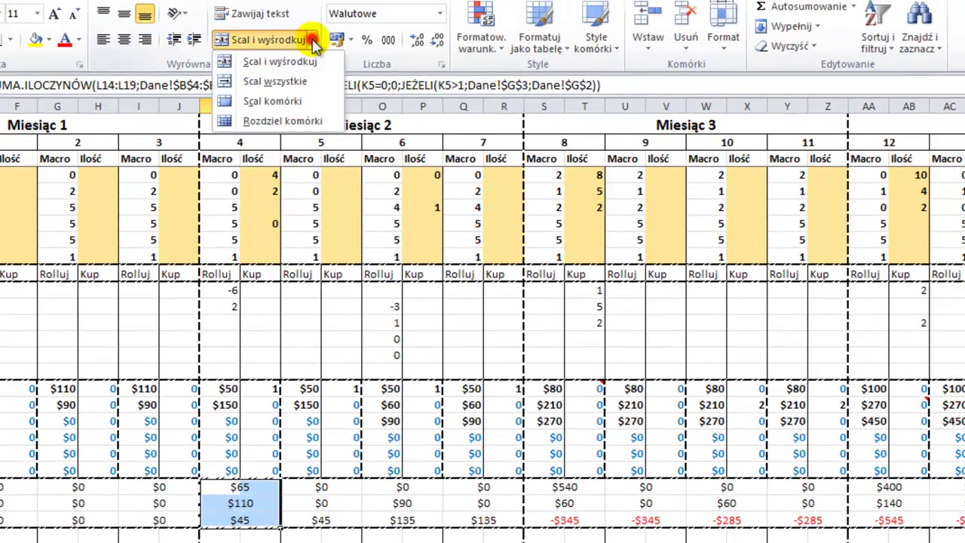
click(280, 83)
click(256, 489)
click(259, 504)
click(261, 520)
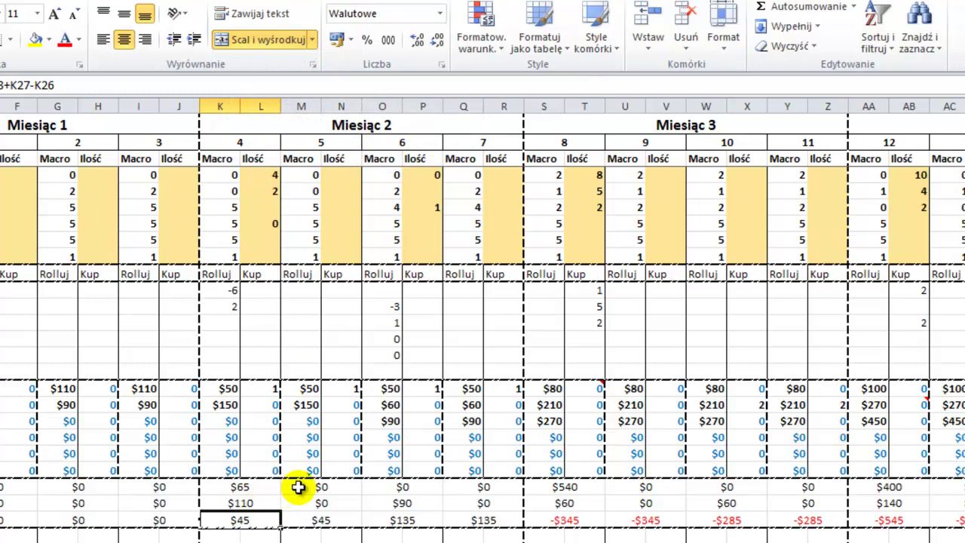
- Repeat the row-by-row merge on week 5's summary values
drag(299, 487, 337, 518)
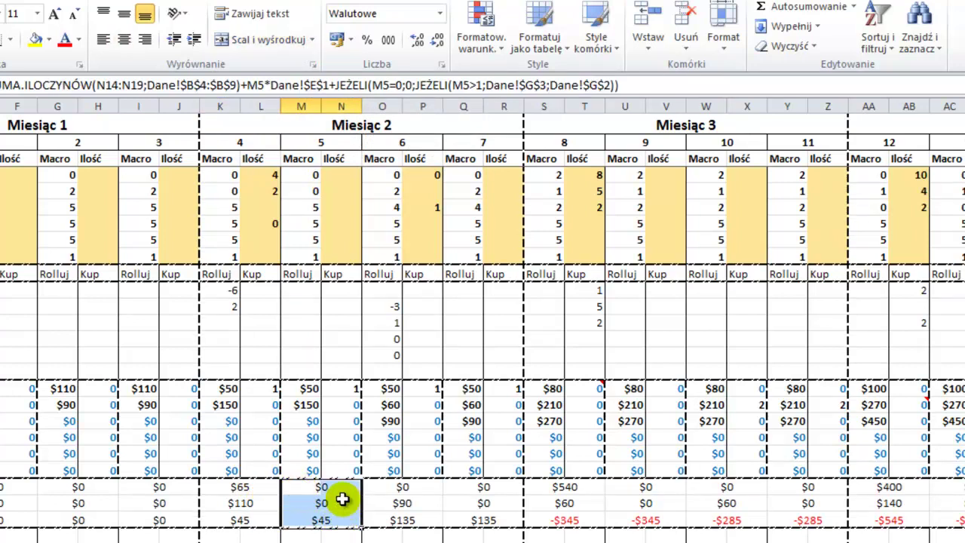
click(314, 40)
click(325, 346)
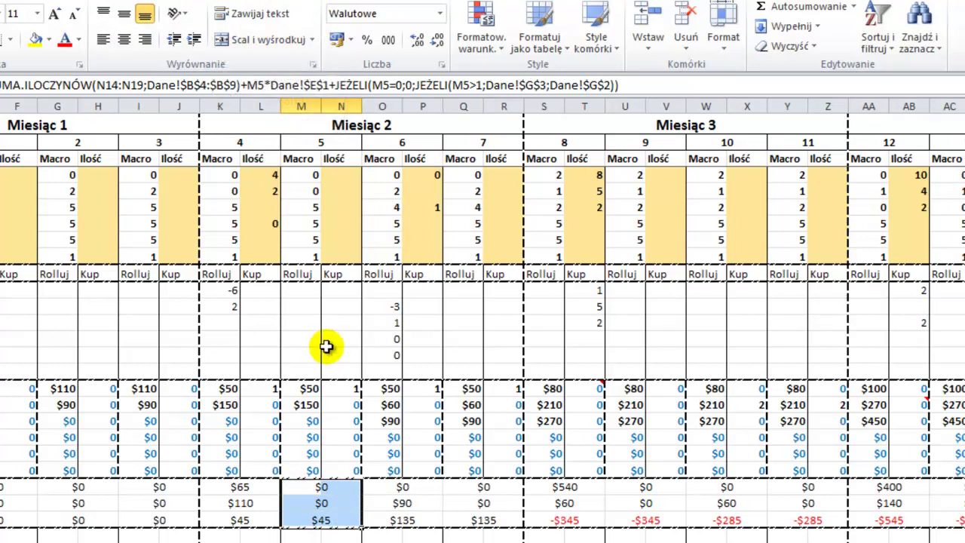
key(F4)
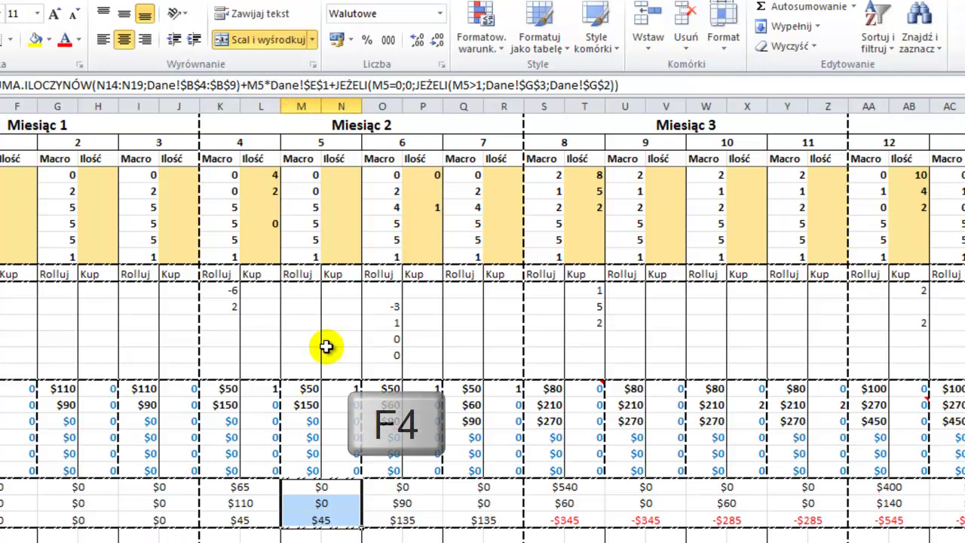
- Extend the merge to the week 6, 7 and 8 summary blocks and check the merged cells
drag(381, 483, 422, 520)
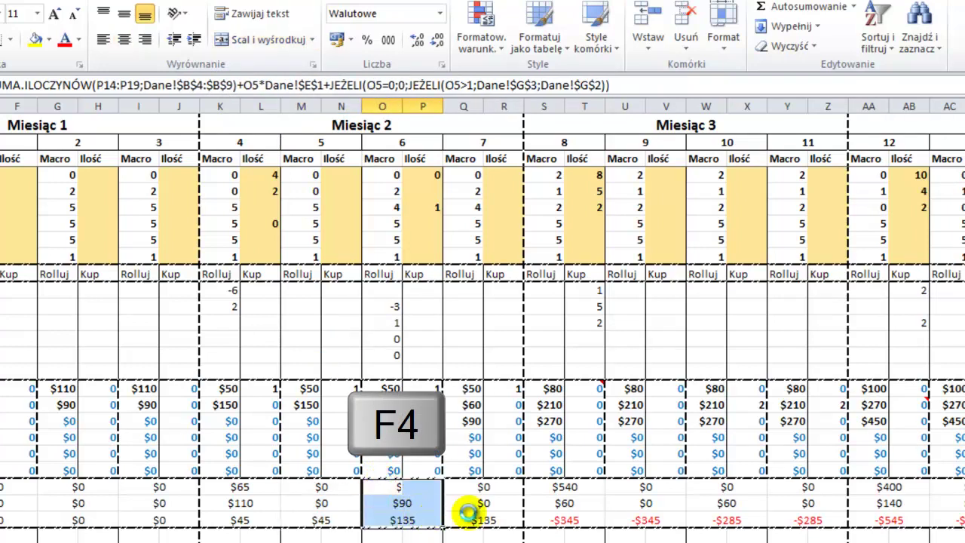
drag(454, 482, 484, 522)
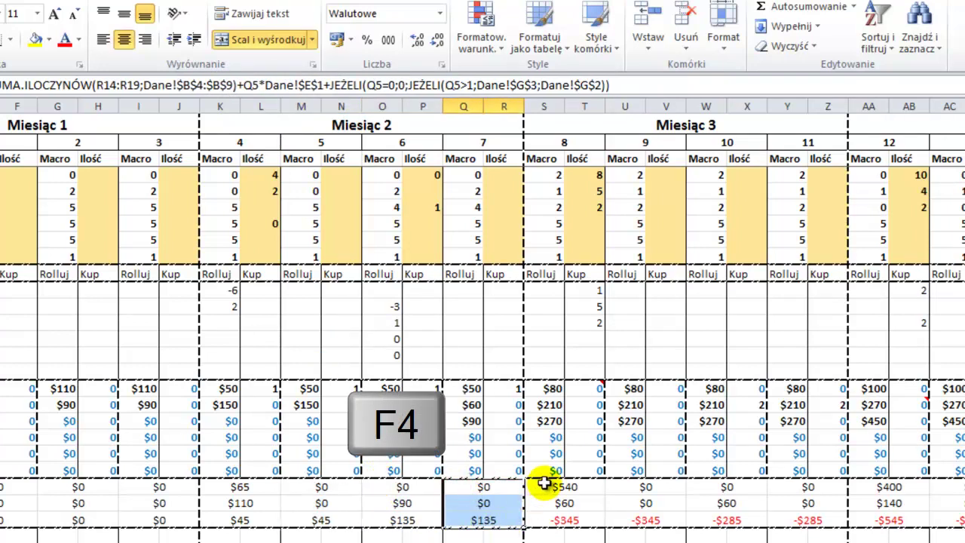
drag(539, 484, 586, 524)
click(347, 503)
click(355, 520)
click(403, 502)
click(403, 487)
click(463, 487)
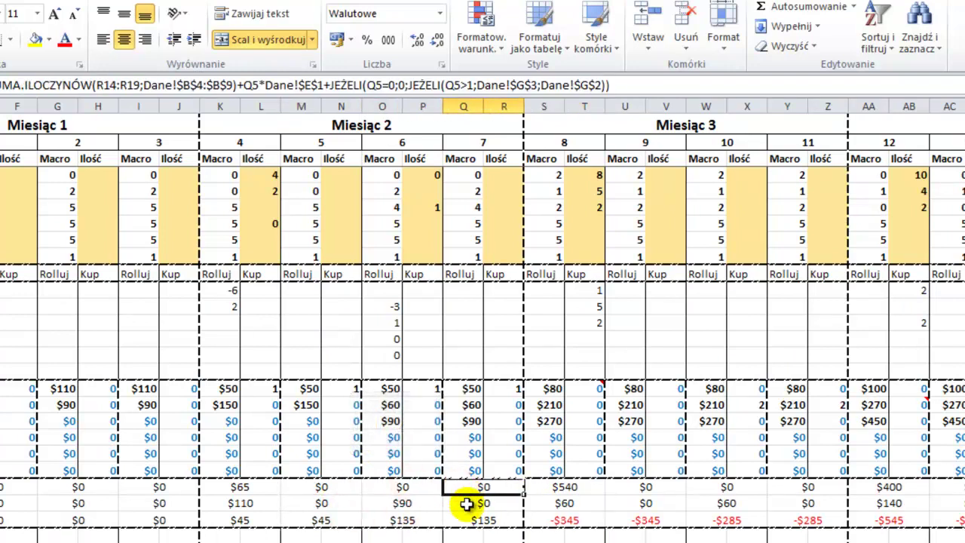
click(464, 504)
click(466, 520)
click(564, 488)
click(561, 521)
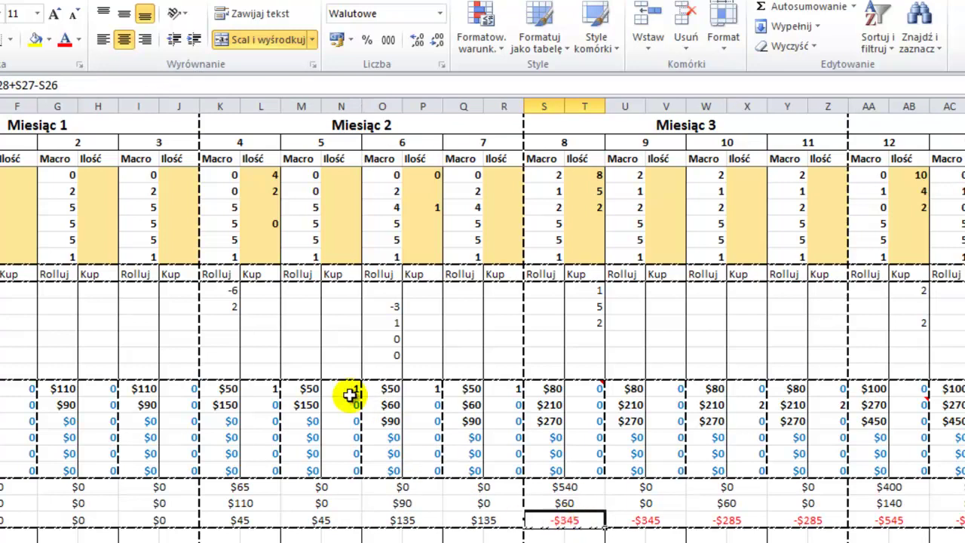